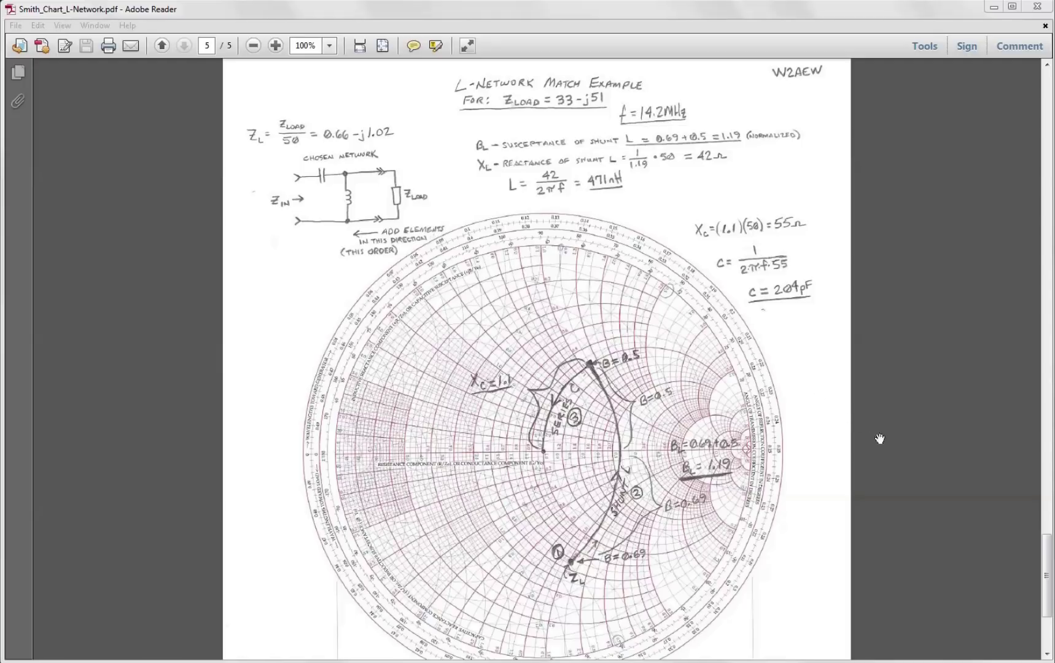
Scroll Smith_Chart_L-Network.pdf back from page 5's worked example to page 3's L-network chart
left_click(395, 198)
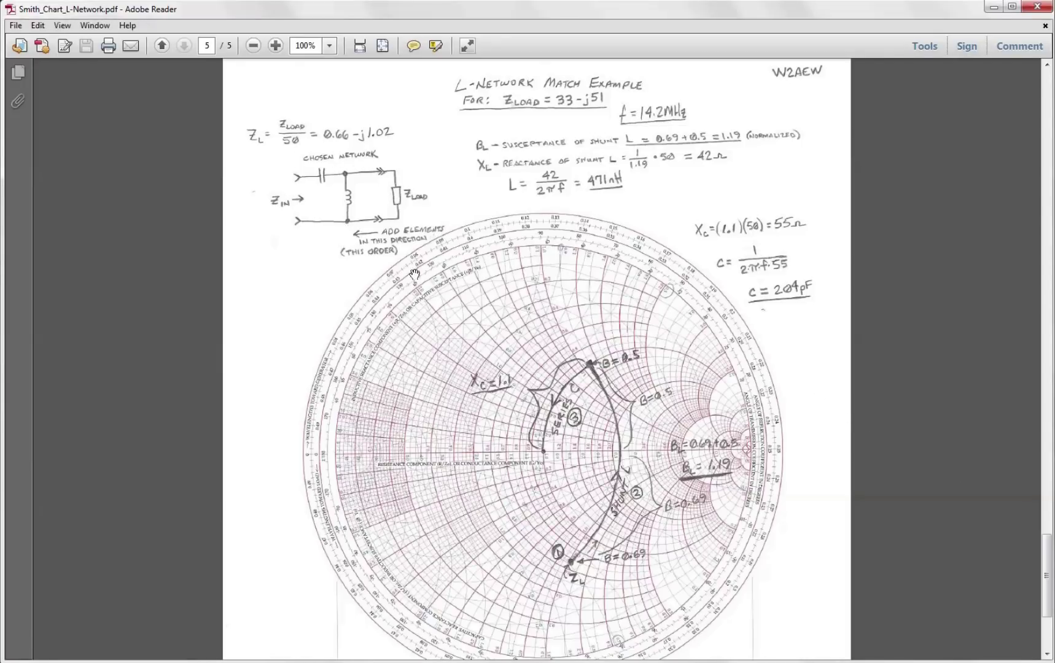
left_click_drag(1049, 593, 1049, 363)
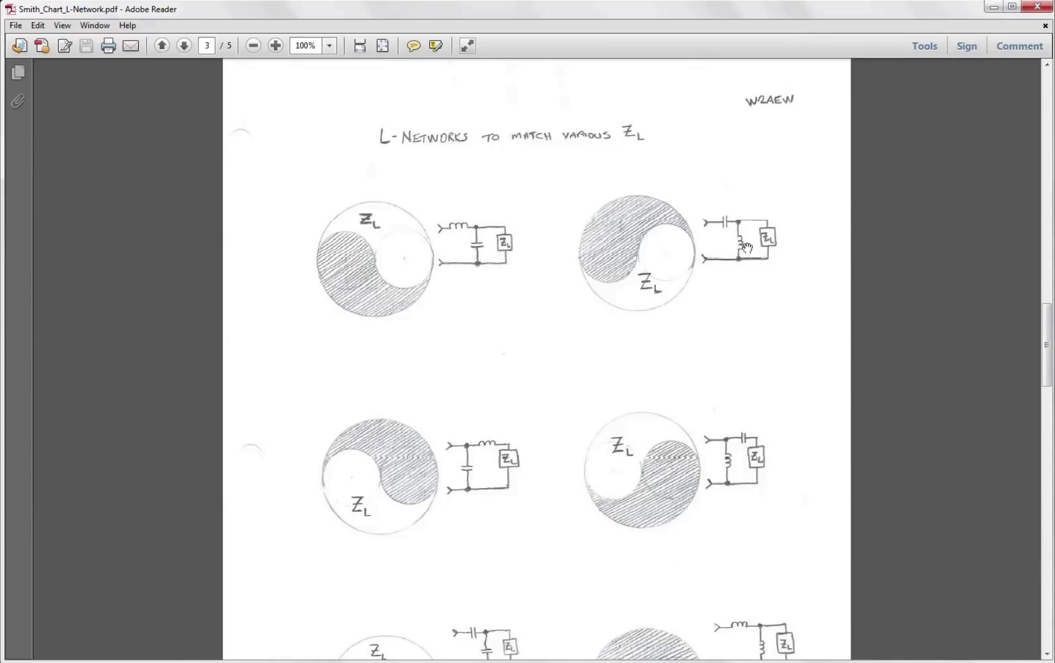
Scroll page 3 down to show all six L-network diagrams, including the bottom OR alternatives
left_click_drag(1048, 347, 1048, 362)
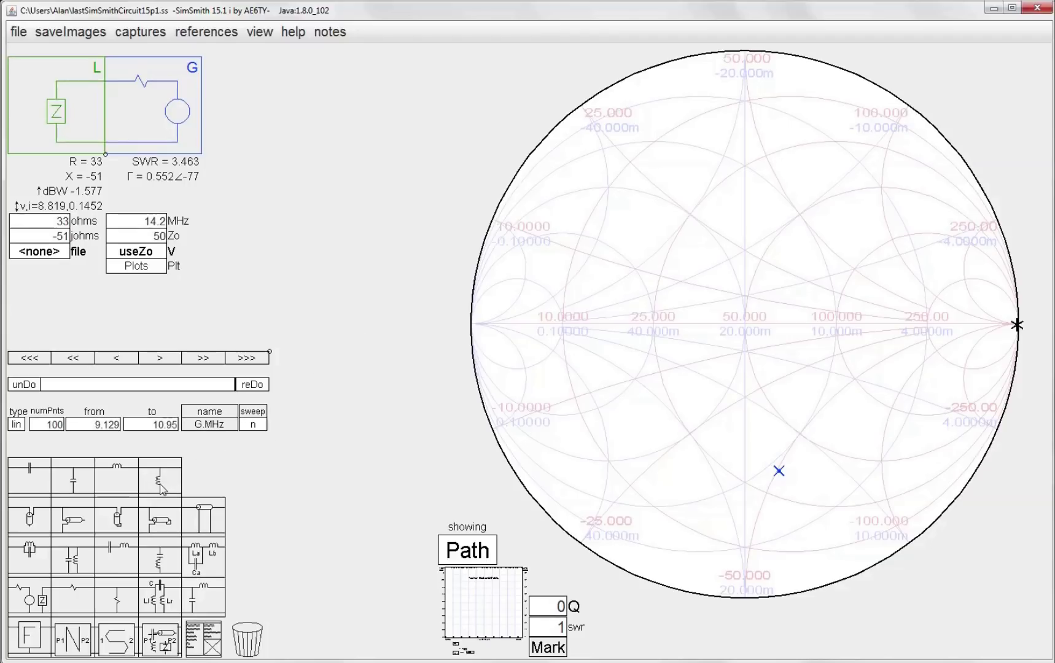
Add a shunt inductor L1 beside the 33−j51 Ω load, starting at 560.4 nH
left_click_drag(162, 489, 159, 110)
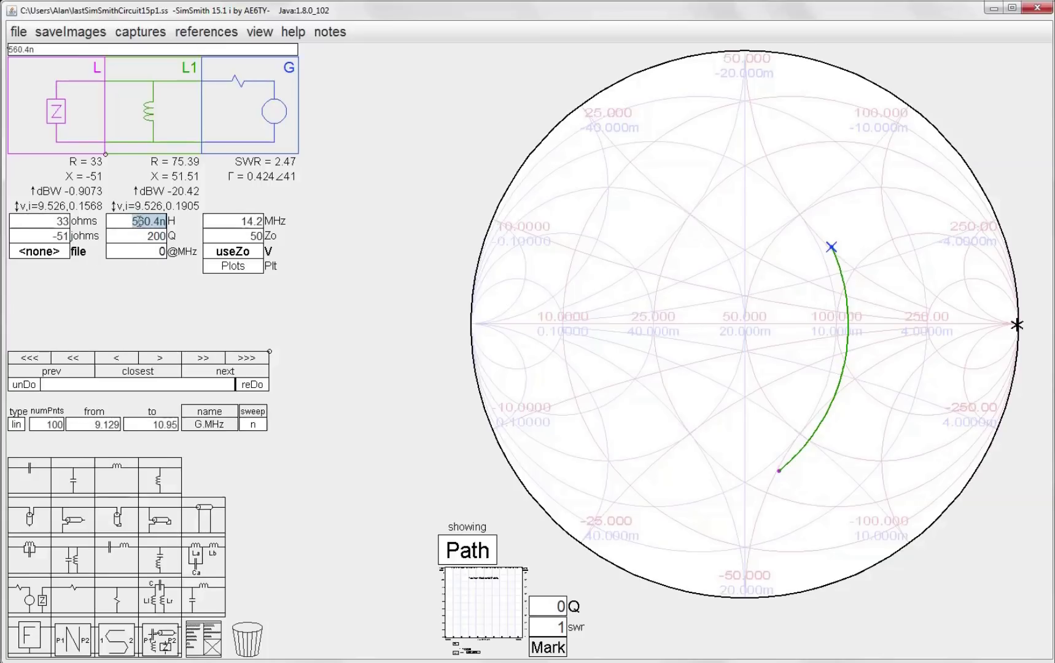
Tune shunt inductor L1 down to 473.3 nH, giving 50.54 + j54.98 Ω
scroll(140, 221, "up", 4)
scroll(140, 222, "down", 8)
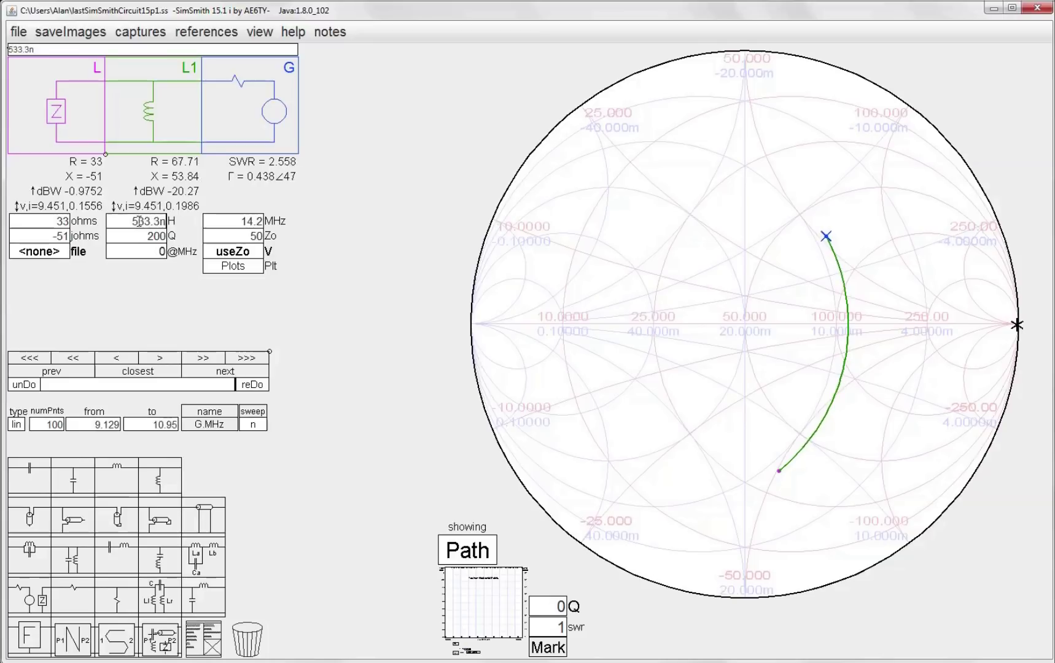
scroll(140, 221, "down", 8)
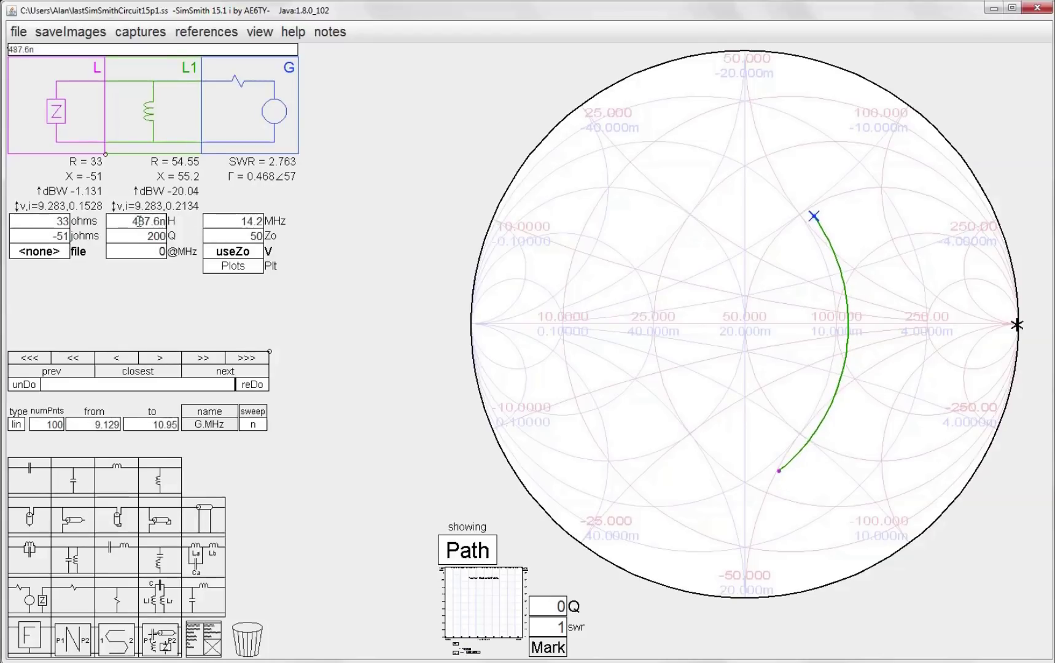
scroll(139, 221, "down", 3)
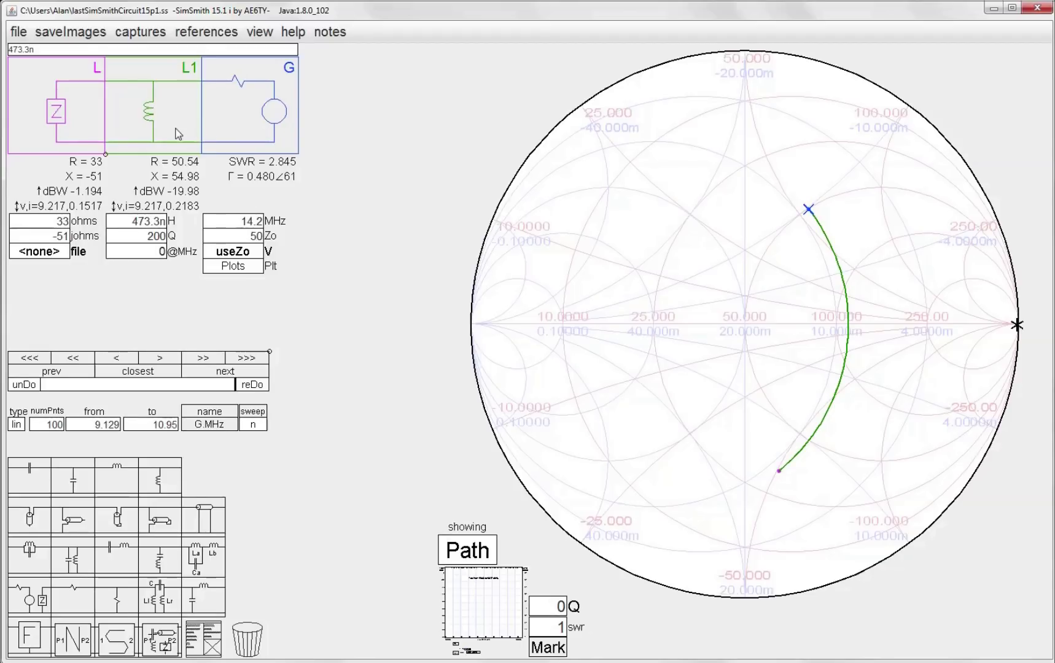
Add series capacitor C1 tuned to 205.0 pF for SWR 1.013, then view the L-network PDF
left_click_drag(29, 478, 257, 104)
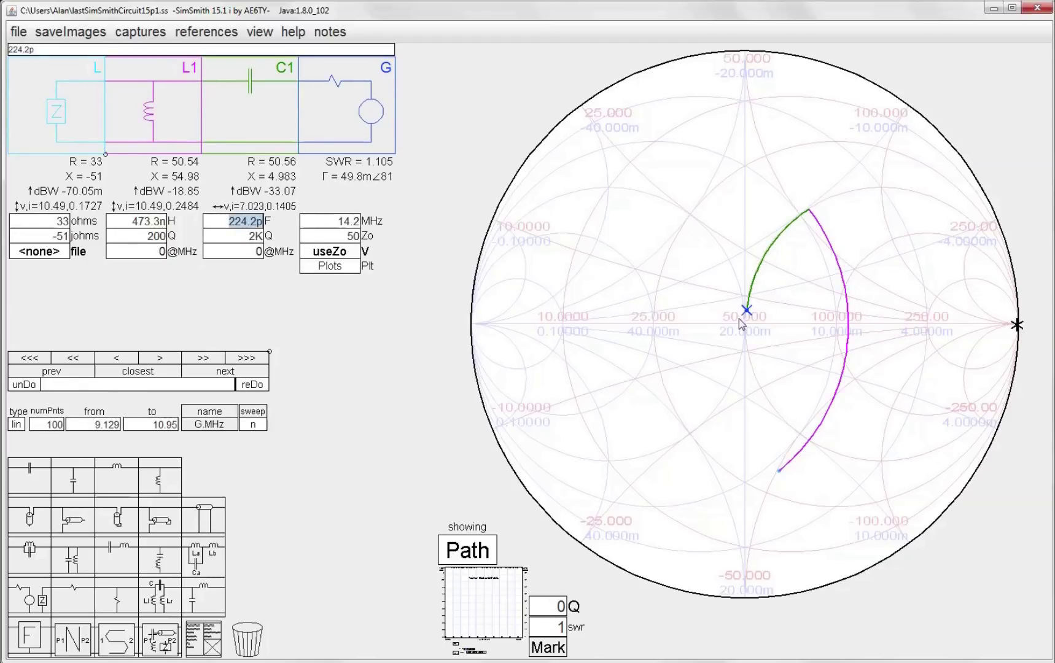
scroll(240, 220, "up", 3)
scroll(243, 220, "down", 10)
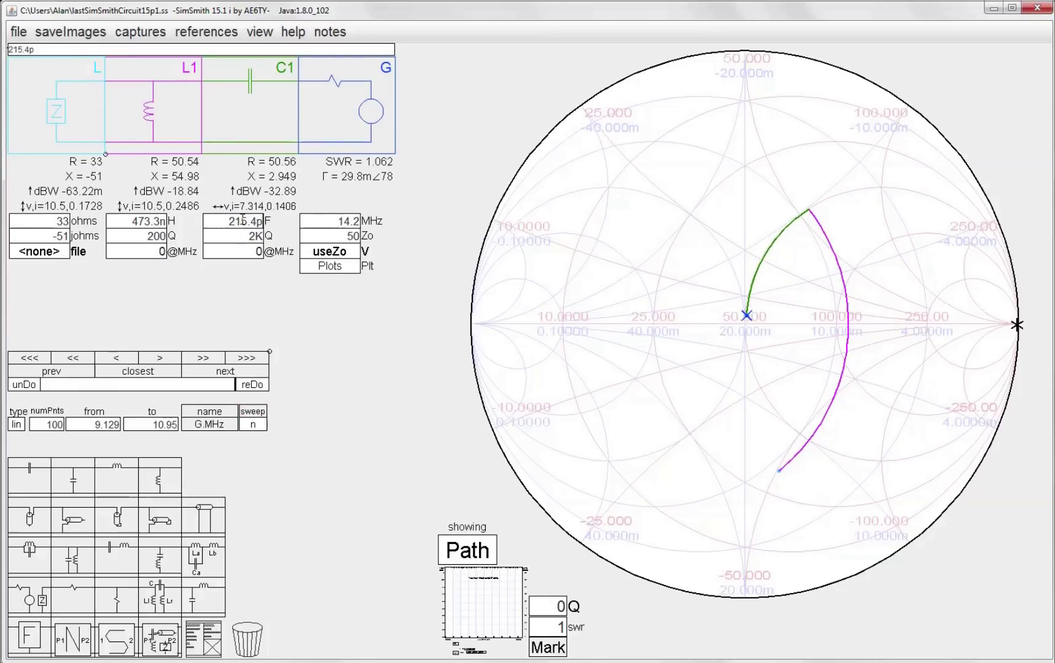
scroll(243, 219, "down", 1)
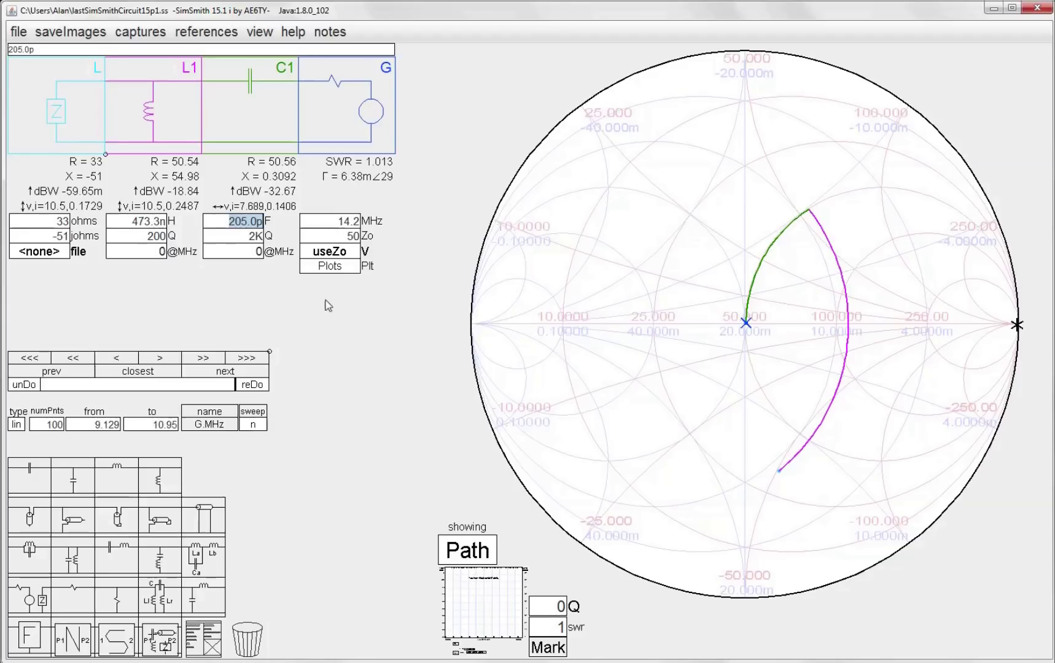
mouse_move(716, 661)
left_click(715, 615)
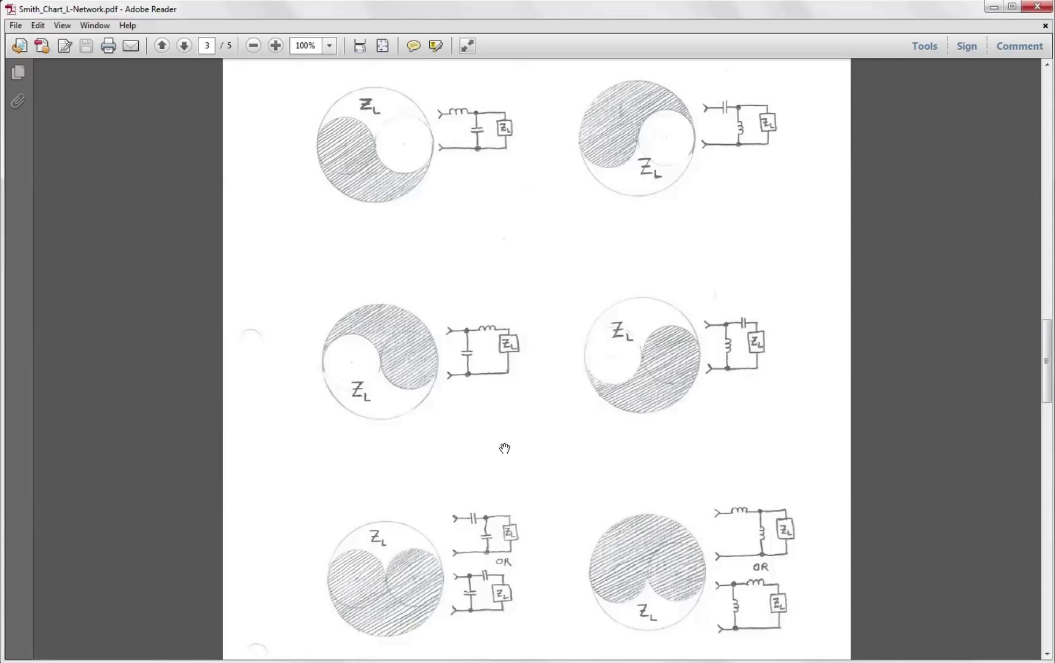
mouse_move(606, 660)
left_click(605, 632)
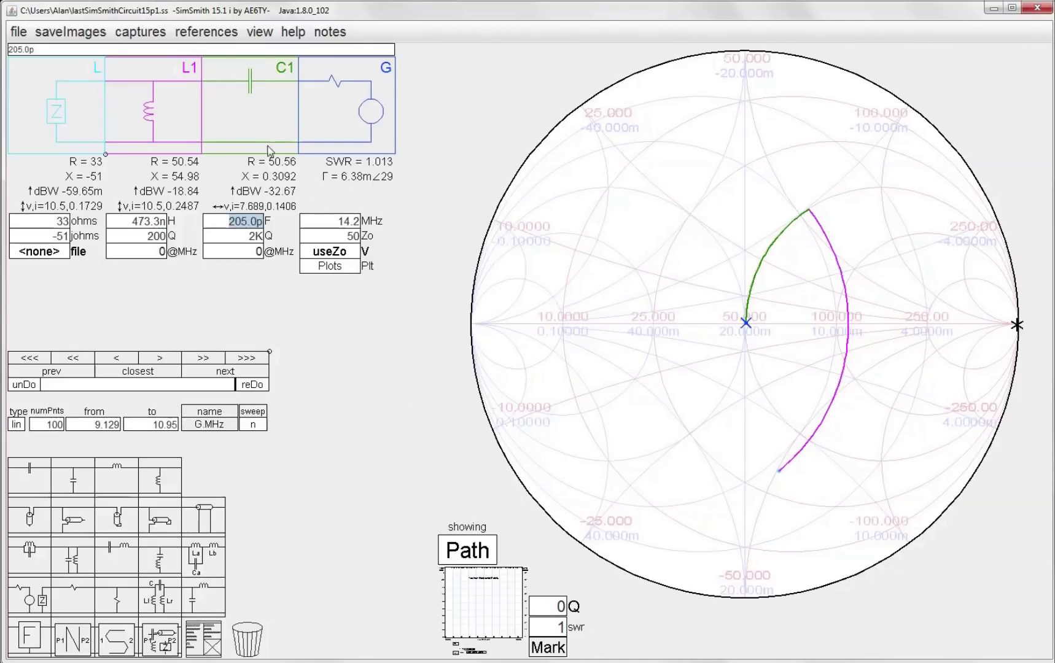
left_click_drag(268, 149, 248, 639)
Remove C1 and shunt L1, add an 834.4 nH series inductor, then place a shunt capacitor
left_click_drag(134, 103, 248, 639)
left_click_drag(129, 469, 158, 112)
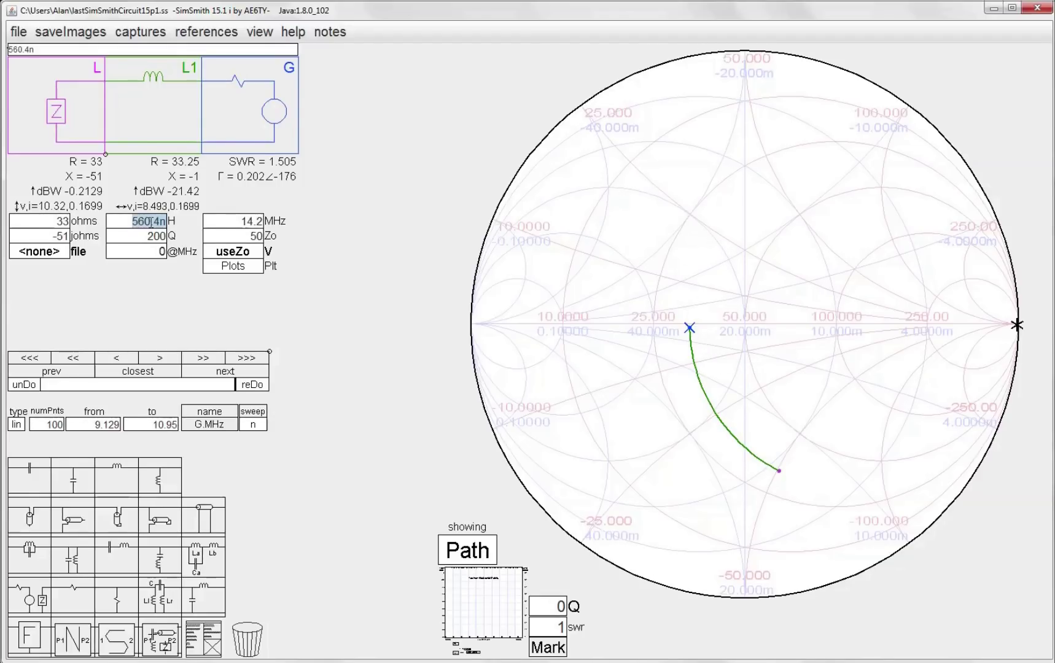
scroll(151, 222, "up", 10)
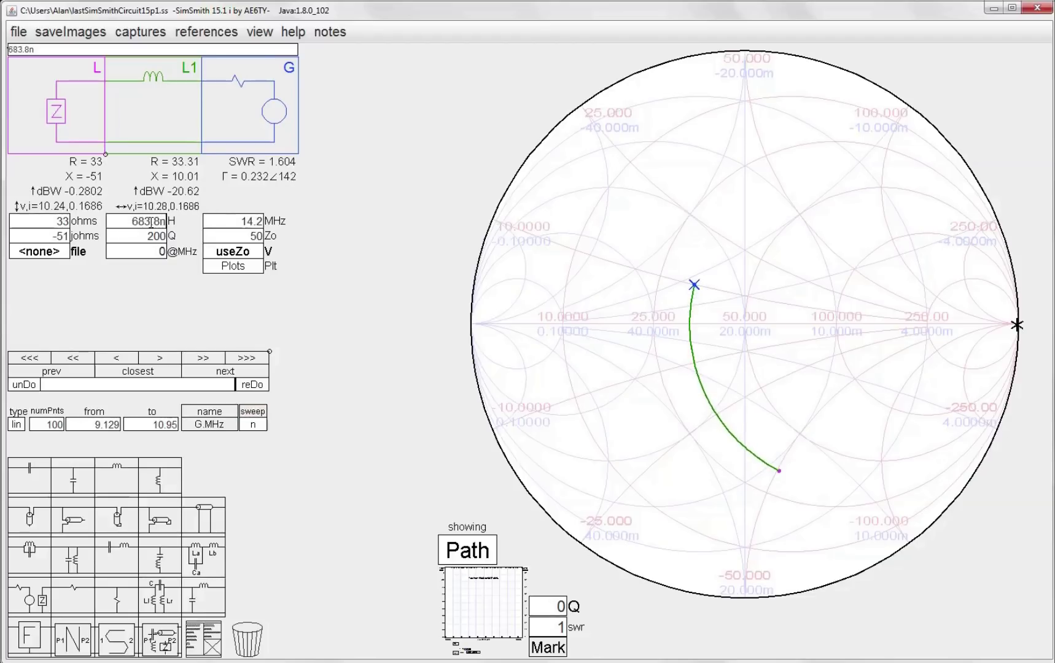
scroll(151, 222, "up", 10)
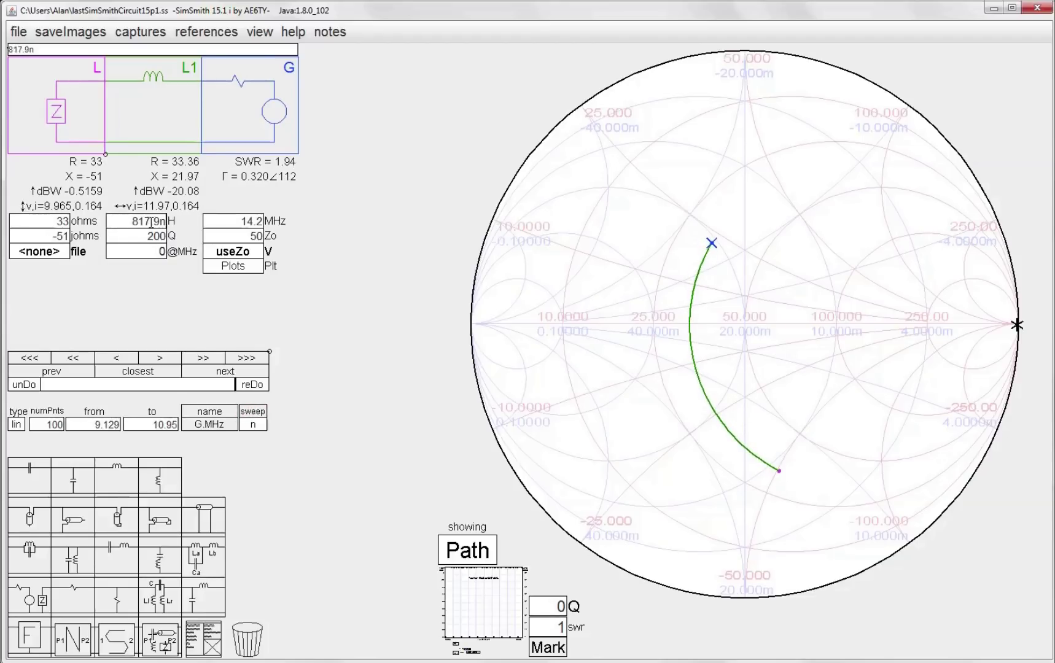
scroll(151, 222, "up", 2)
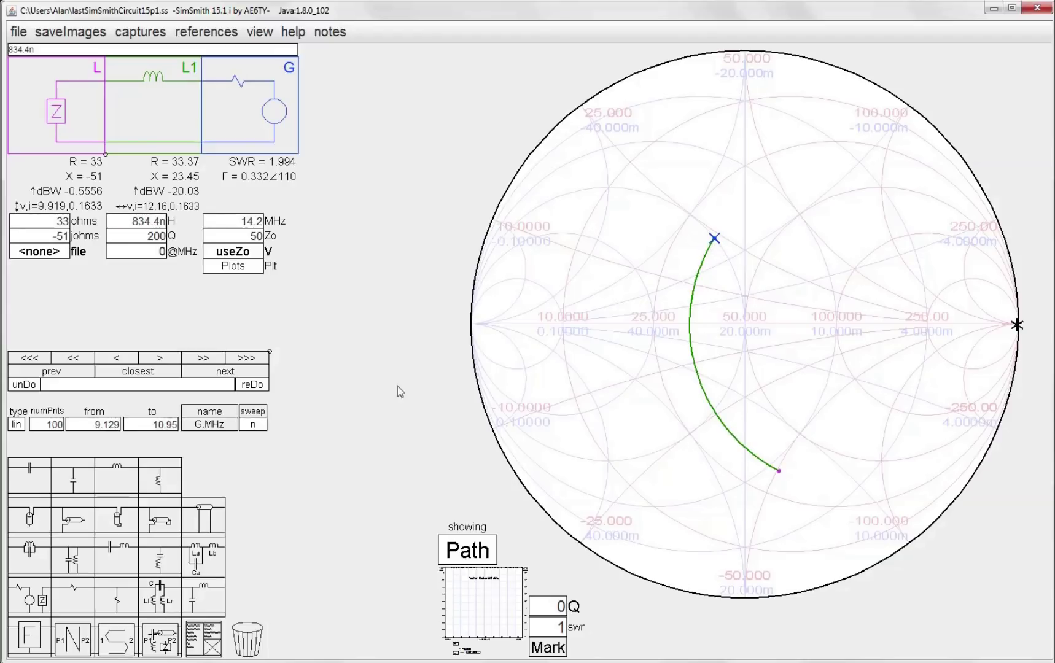
left_click_drag(86, 484, 249, 104)
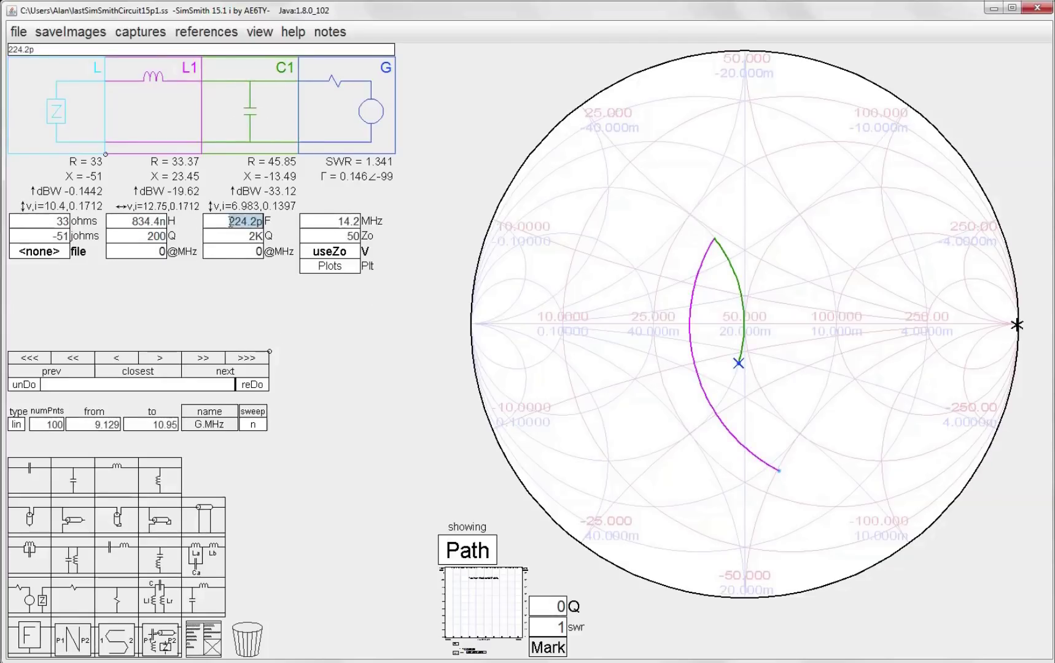
Tune shunt capacitor C1 to 156.7 pF for SWR 1.007, then switch to the L-network PDF
scroll(231, 222, "up", 2)
scroll(230, 222, "down", 6)
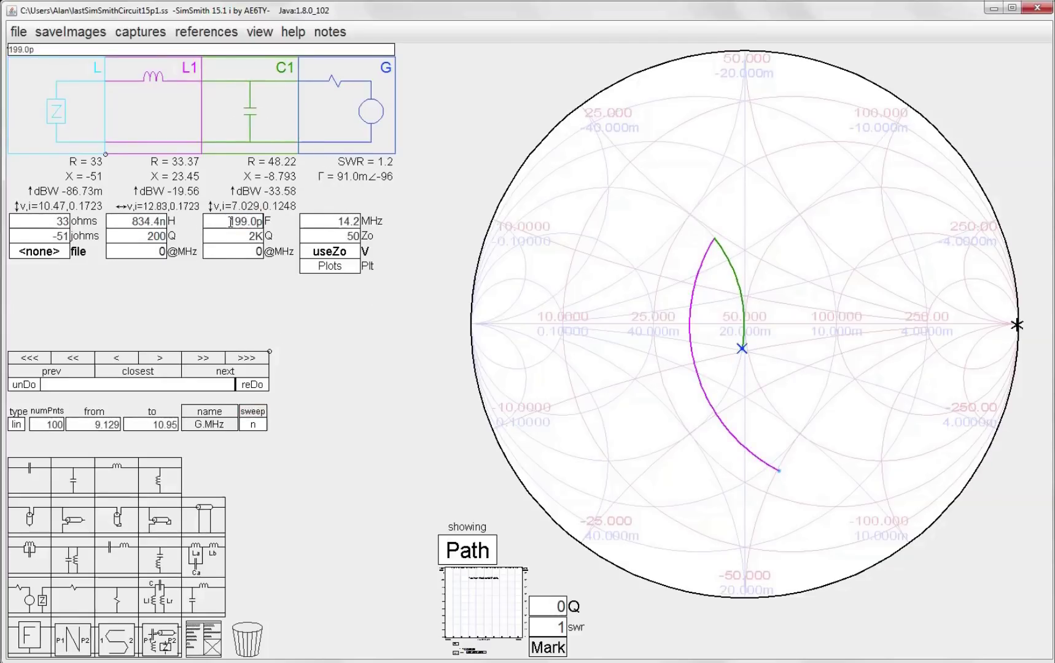
scroll(230, 222, "down", 7)
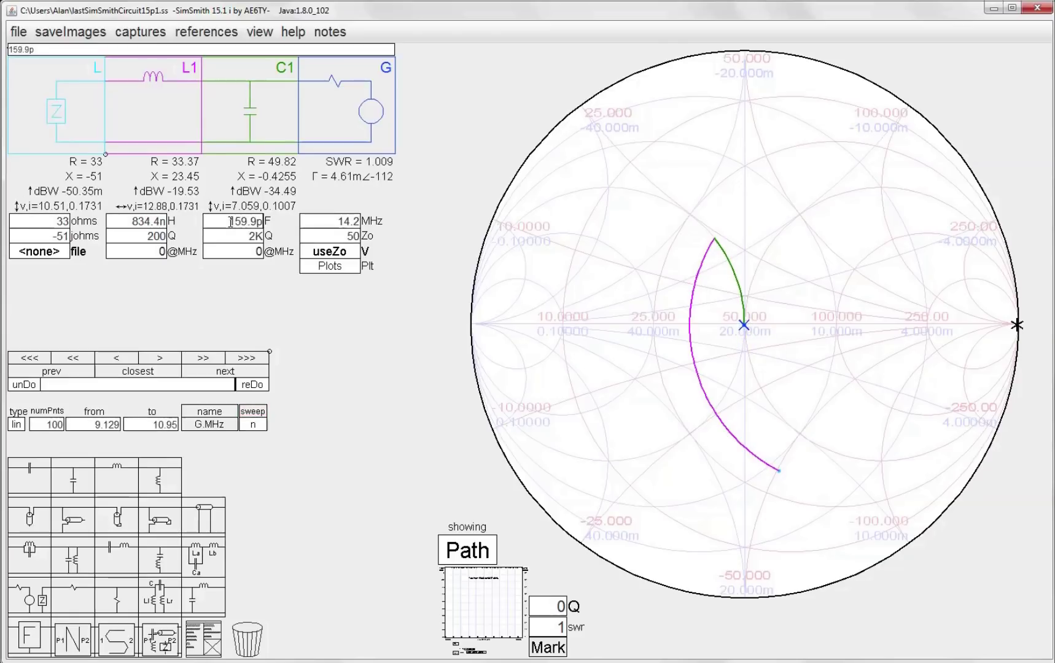
scroll(230, 223, "down", 1)
scroll(230, 222, "down", 1)
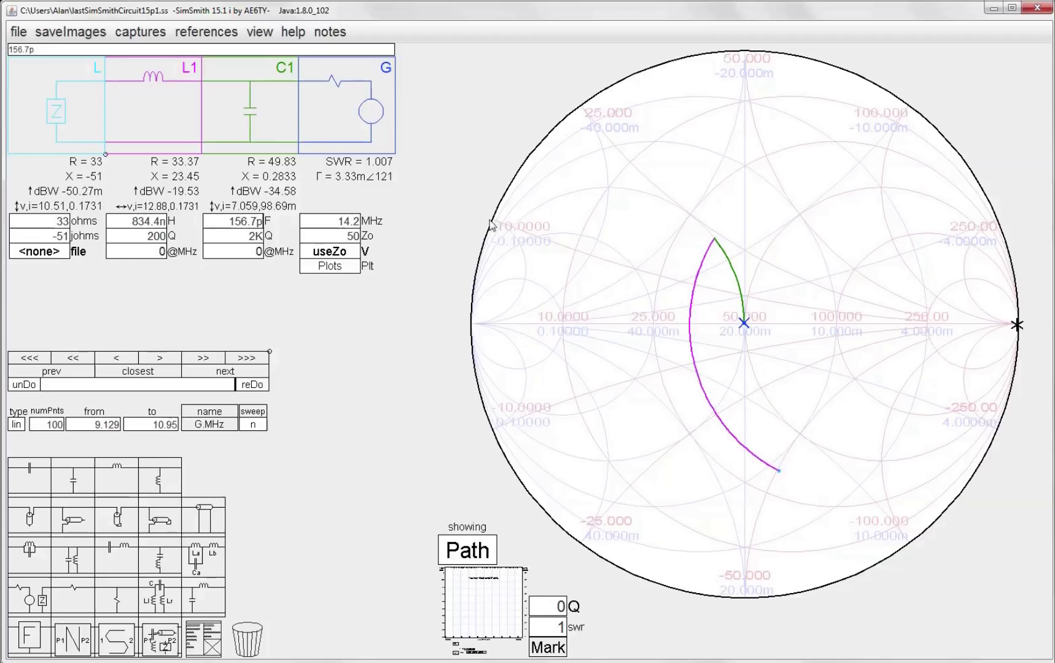
key("alt+Tab")
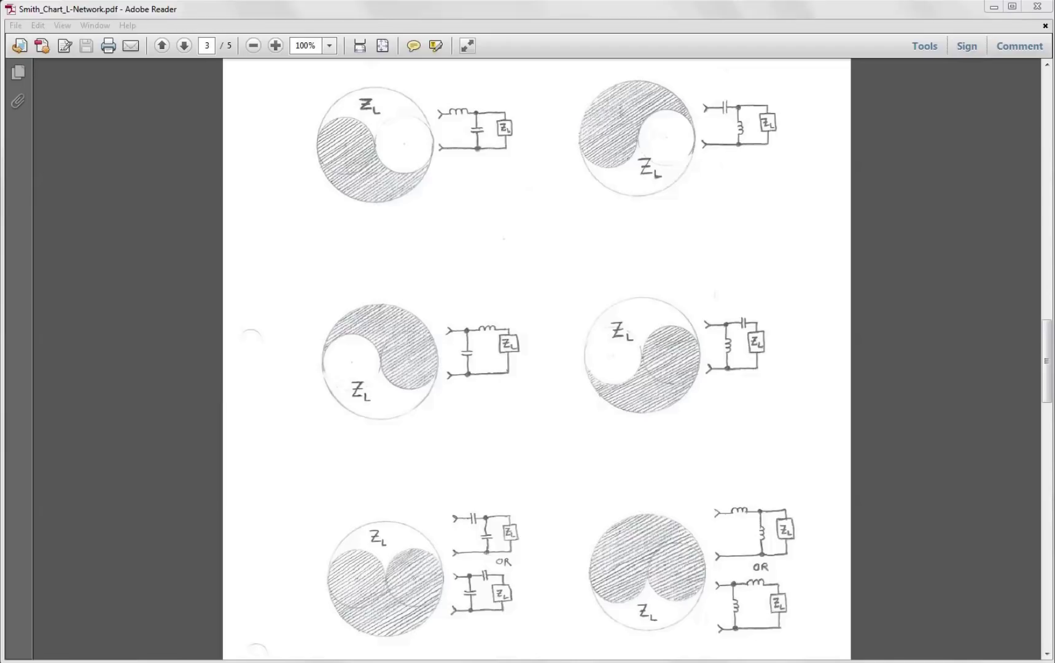
Return from Adobe Reader to SimSmith's chart of the bare 33−j51 Ω load
mouse_move(605, 662)
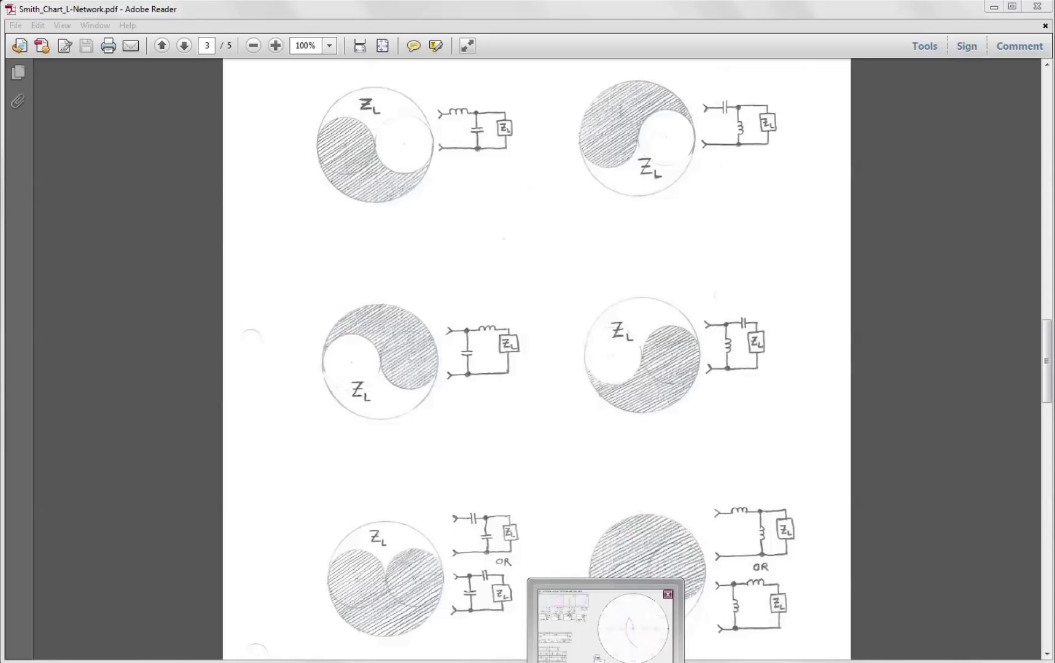
left_click(605, 626)
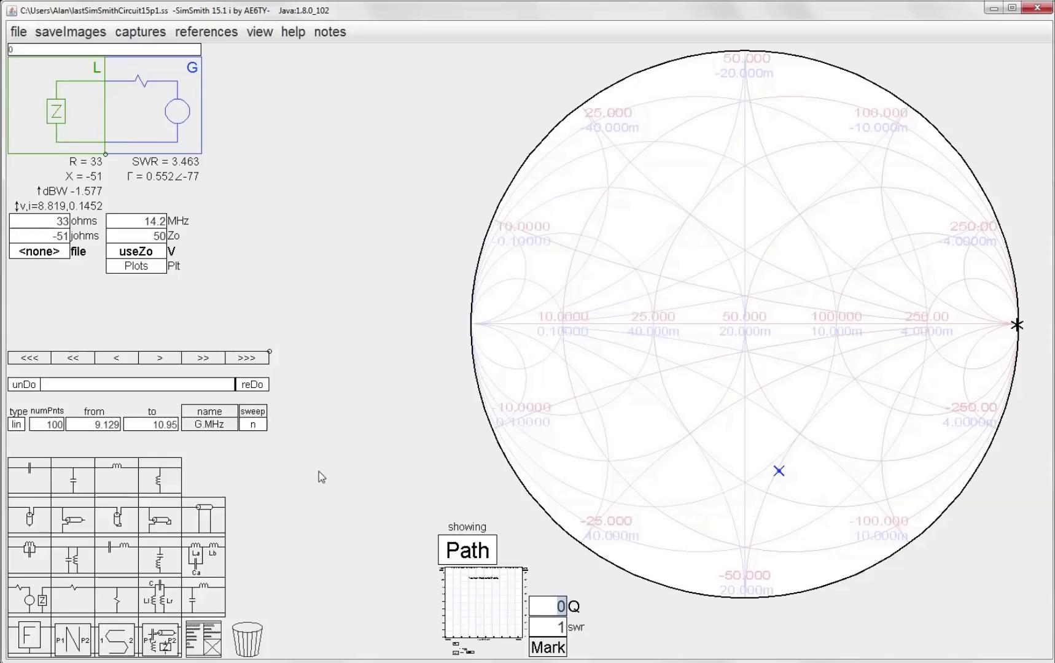
left_click_drag(129, 489, 157, 111)
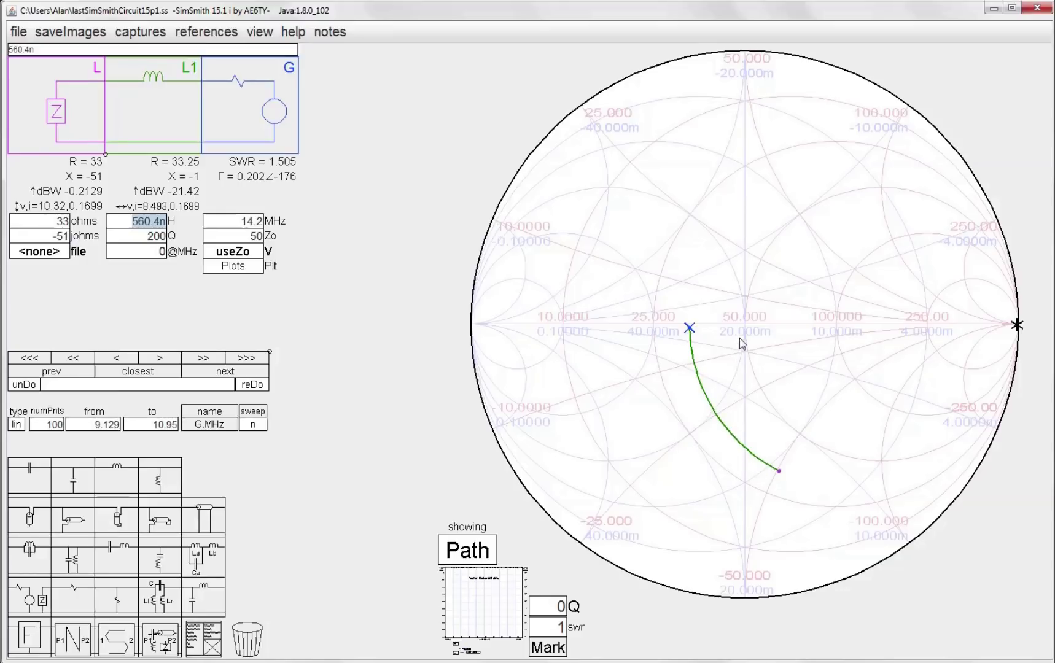
scroll(149, 219, "up", 5)
scroll(150, 219, "down", 12)
scroll(150, 219, "down", 15)
scroll(150, 220, "down", 7)
scroll(150, 219, "down", 1)
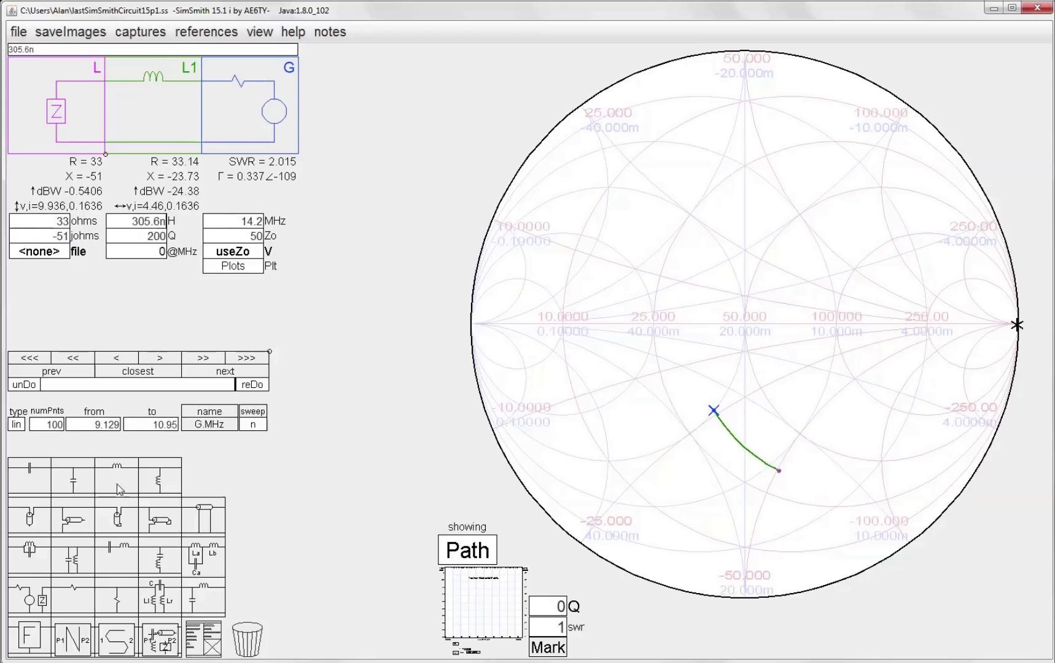
left_click_drag(159, 480, 249, 116)
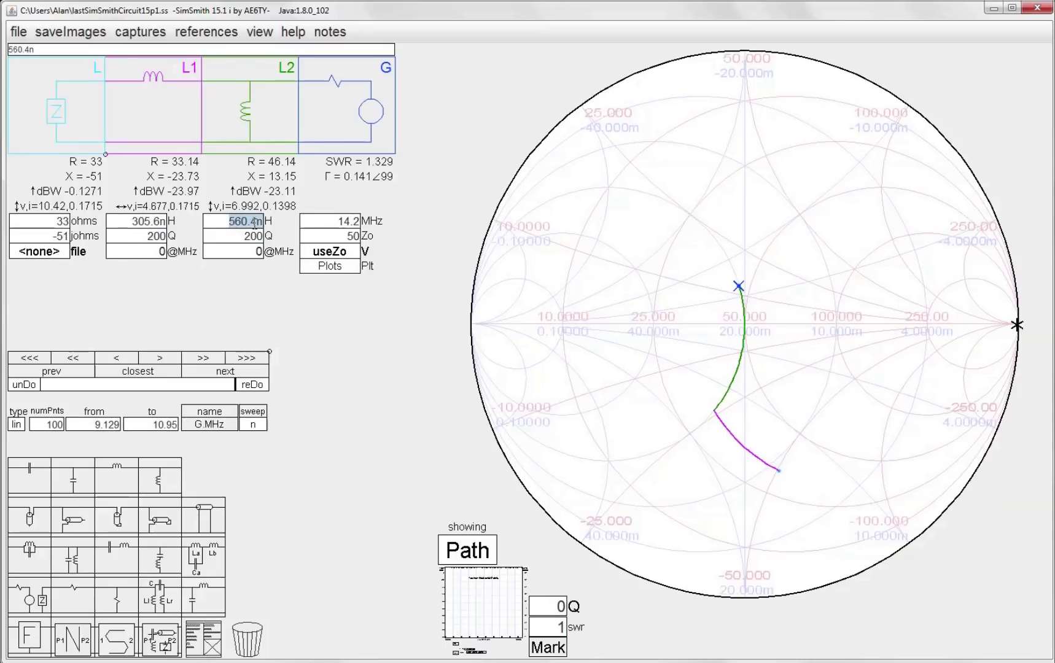
scroll(255, 223, "up", 20)
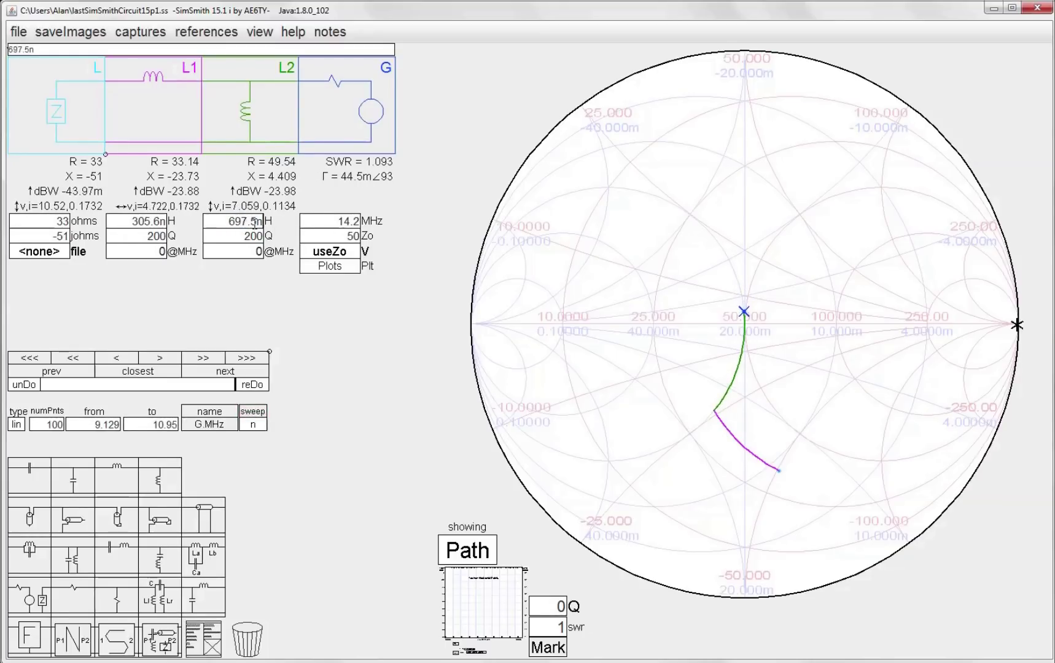
scroll(254, 223, "up", 11)
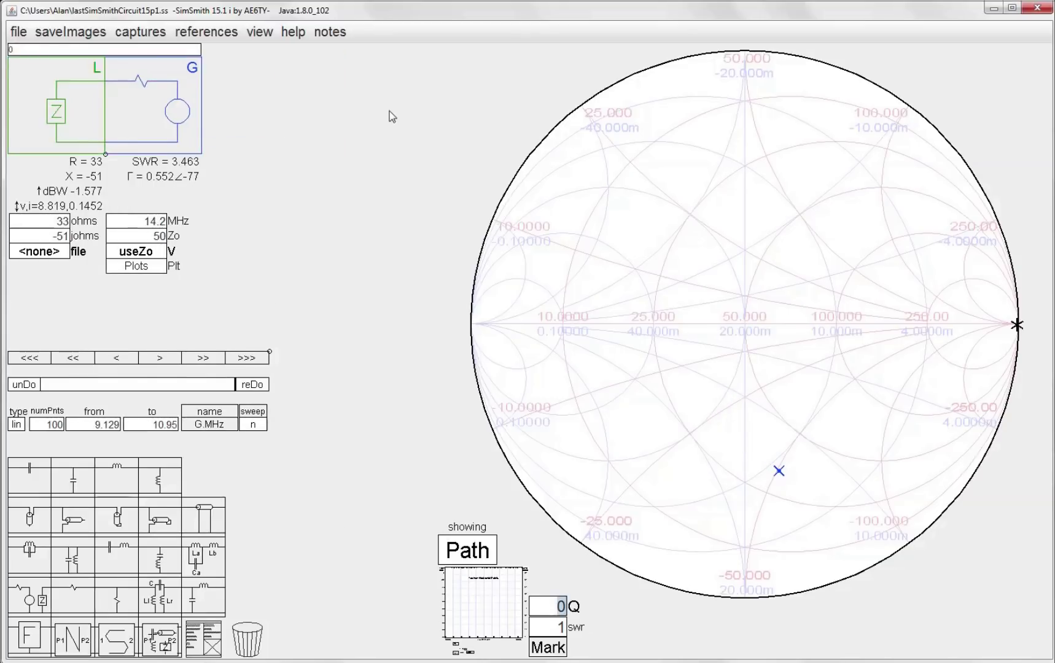
Add a shunt inductor right after the load and tune it to 2.891 µH
left_click_drag(161, 480, 150, 112)
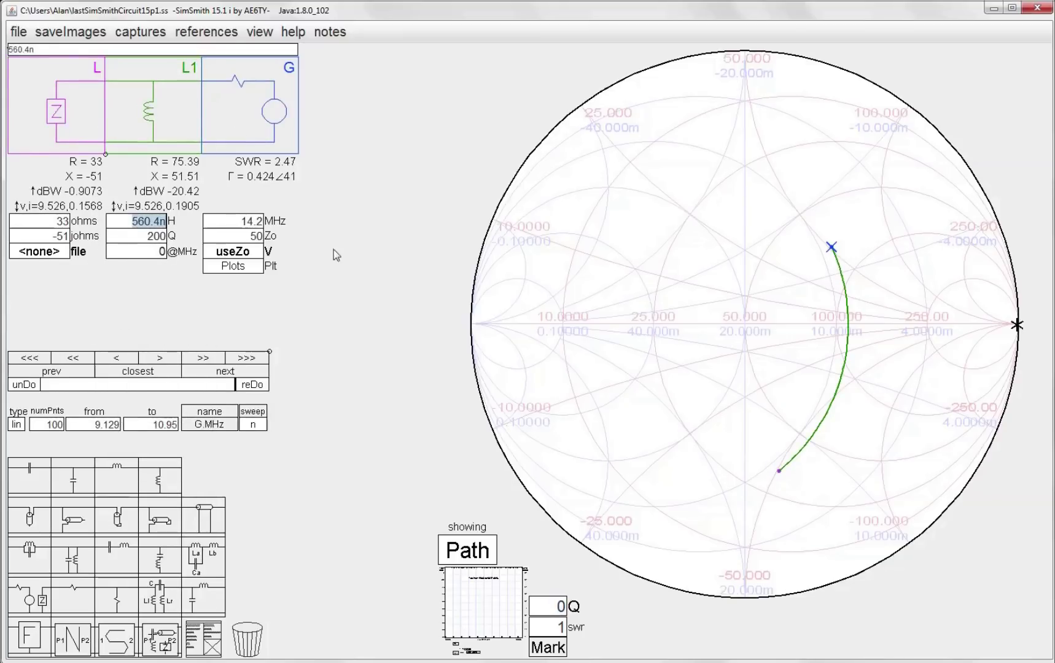
scroll(159, 222, "up", 15)
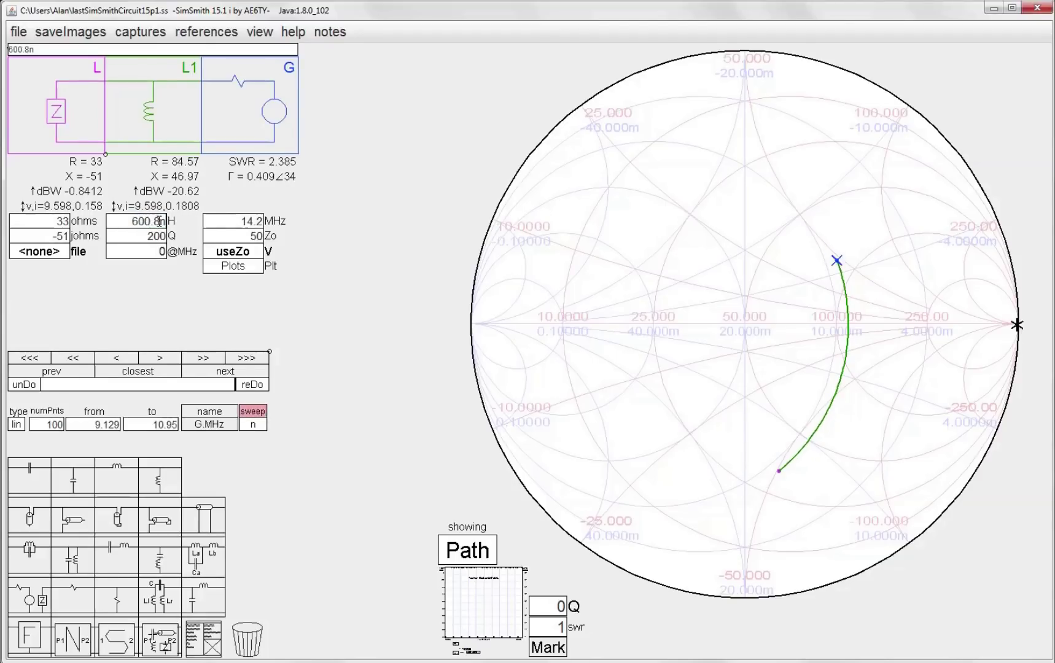
scroll(159, 221, "up", 20)
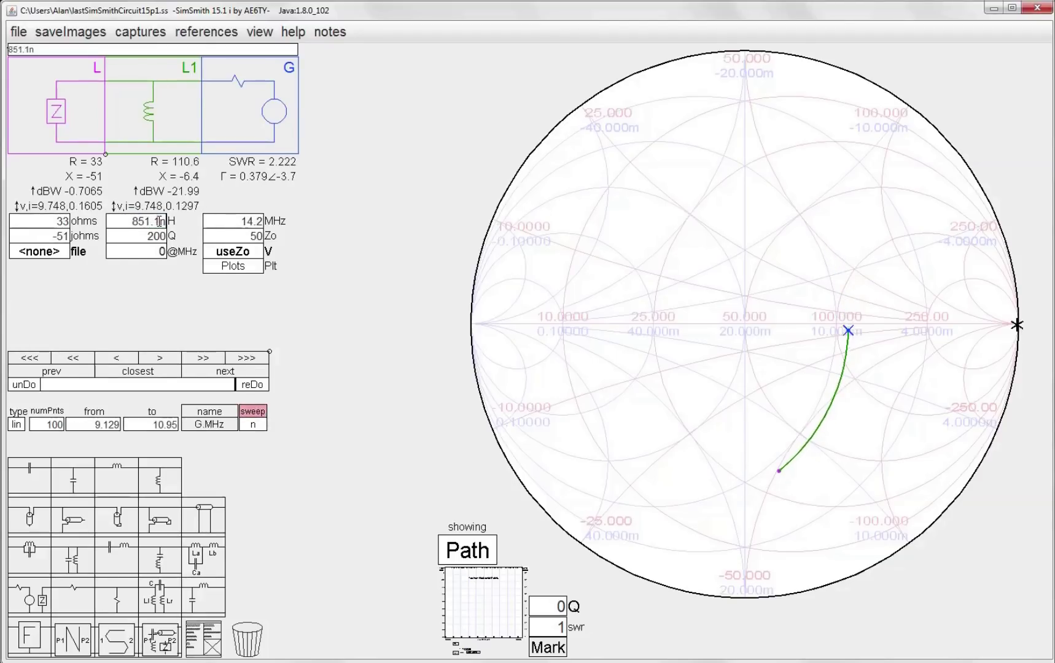
scroll(159, 222, "up", 20)
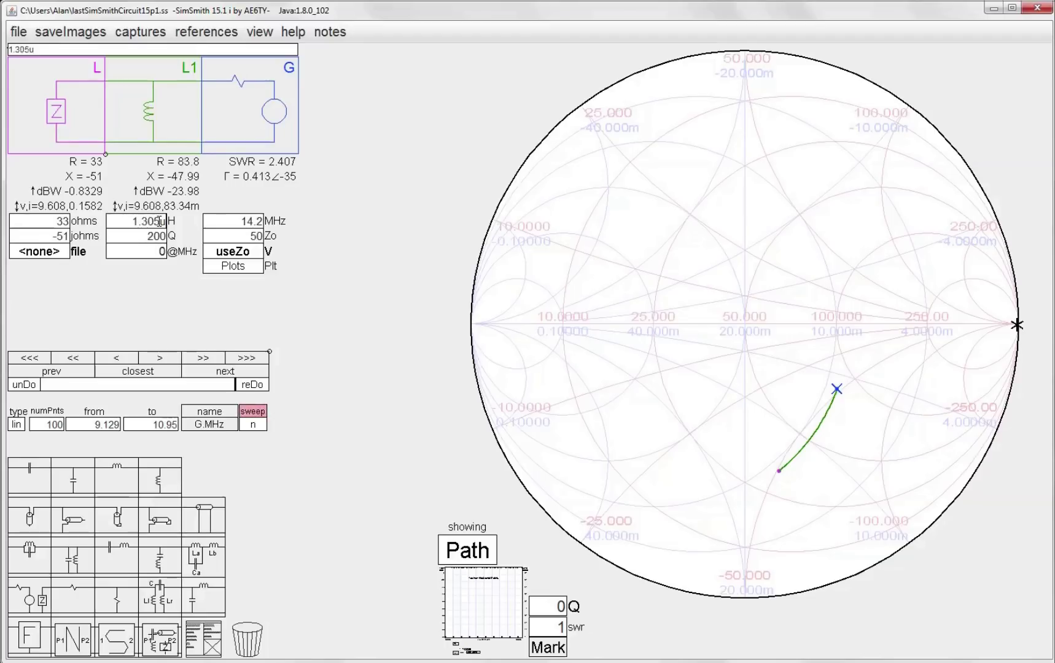
scroll(160, 222, "up", 20)
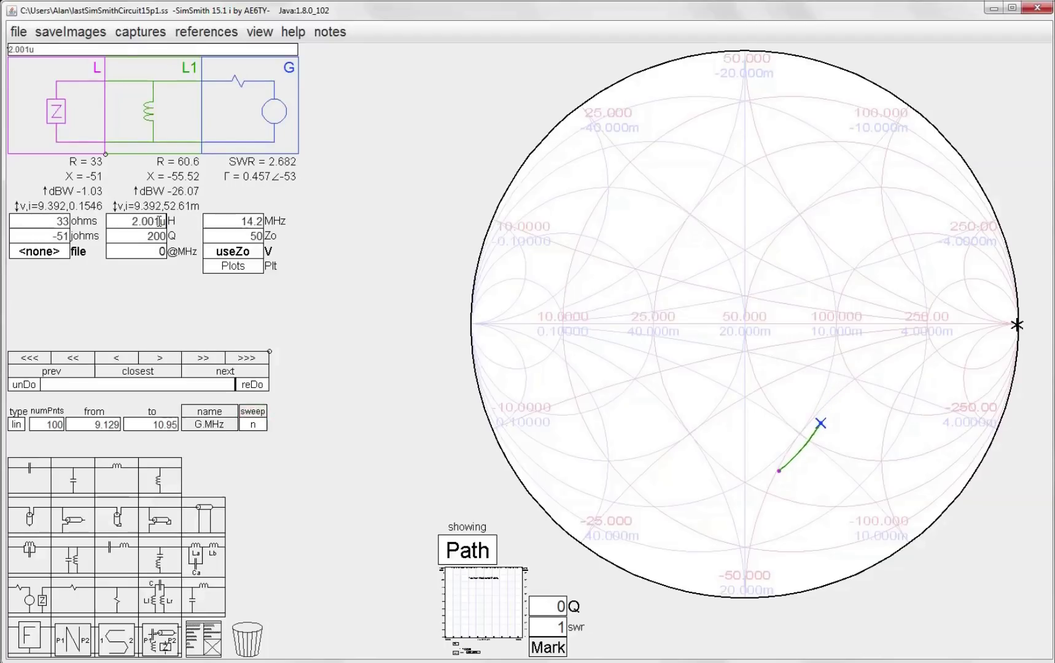
scroll(160, 222, "up", 15)
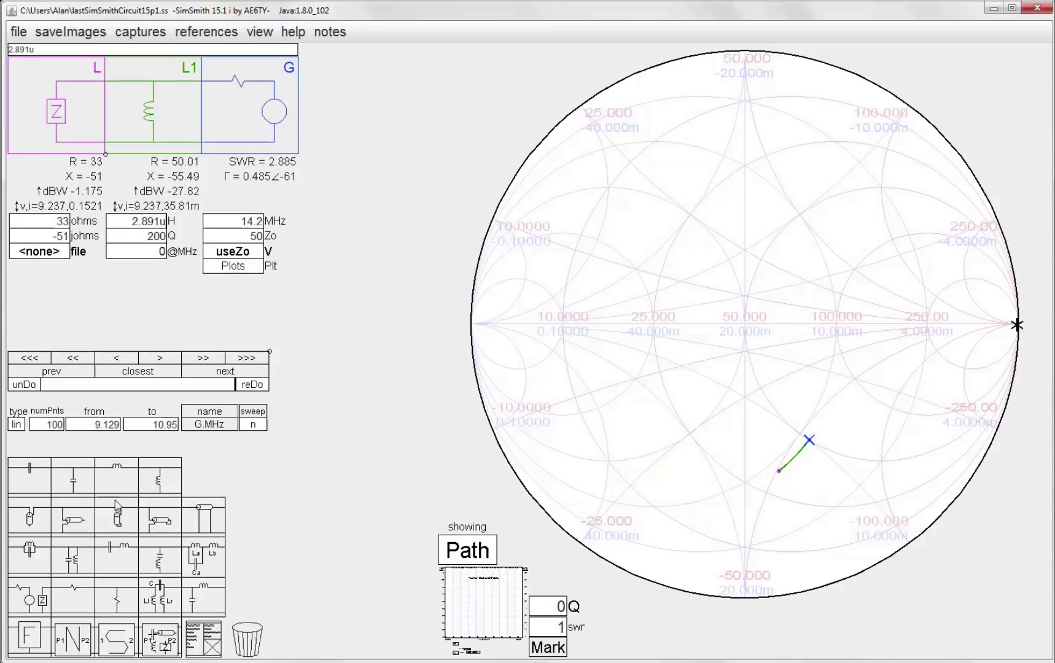
Add a 619.0 nH series inductor reaching SWR 1.008, checking the reference PDF
left_click_drag(128, 491, 256, 123)
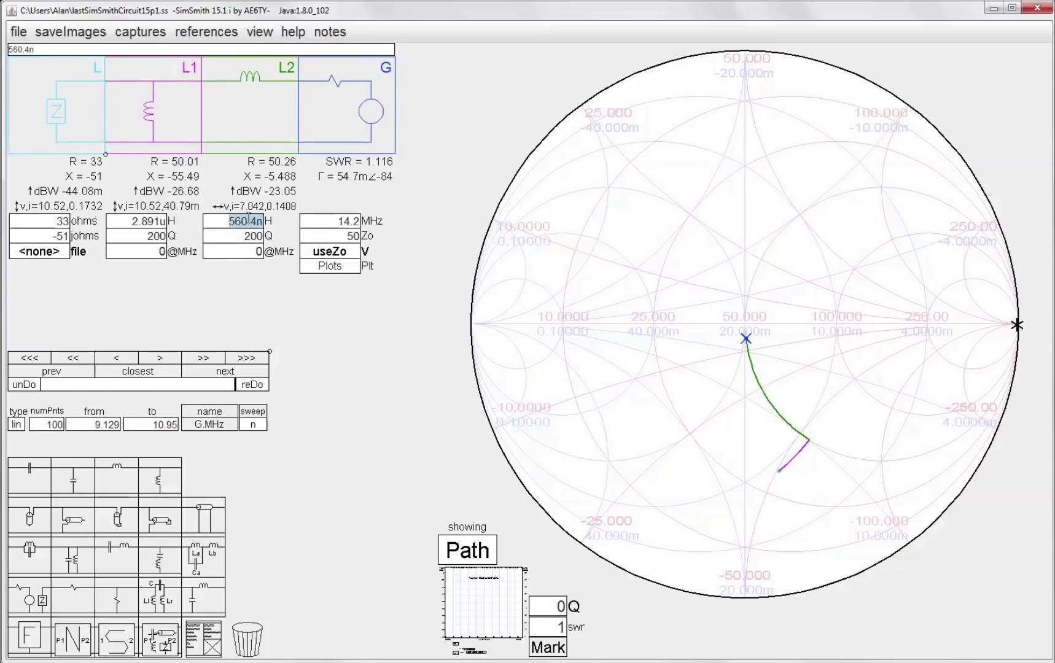
scroll(249, 219, "up", 10)
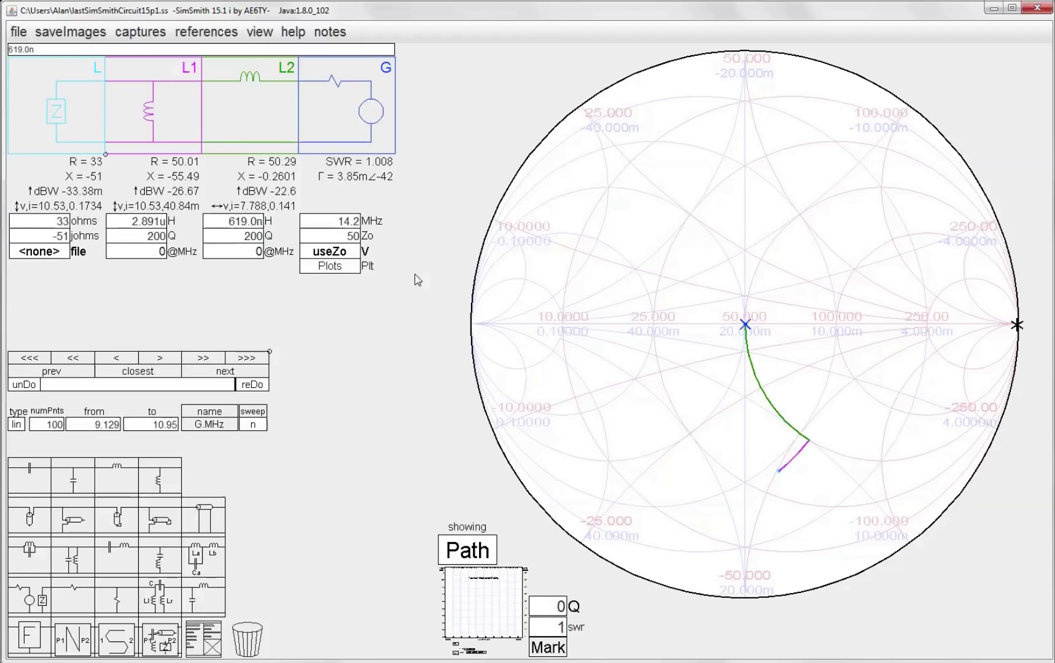
key("alt+Tab")
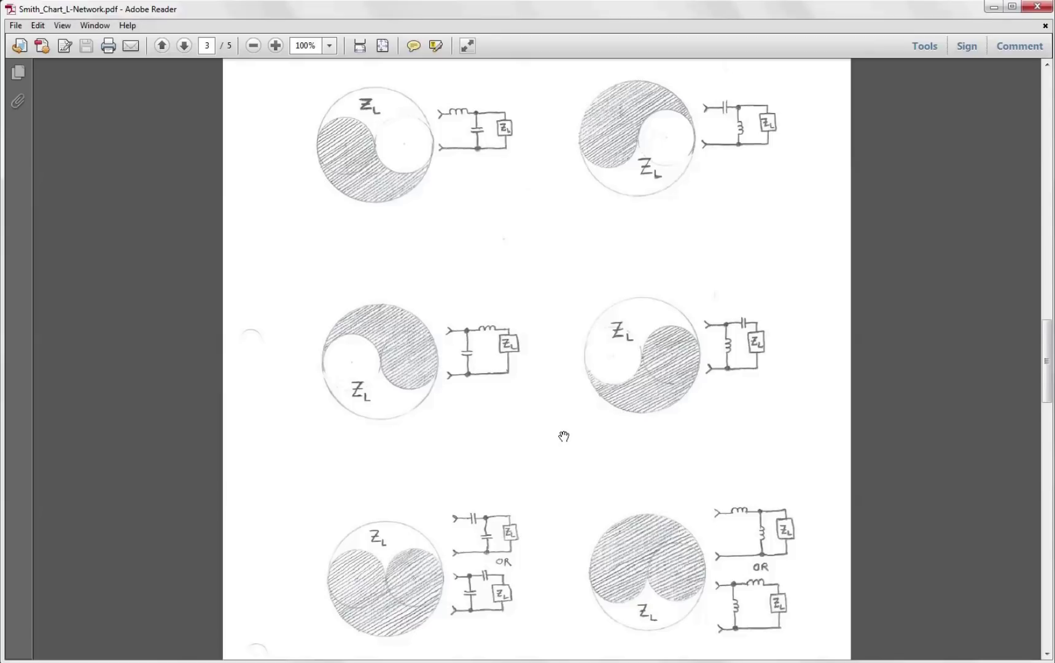
mouse_move(605, 662)
left_click(599, 620)
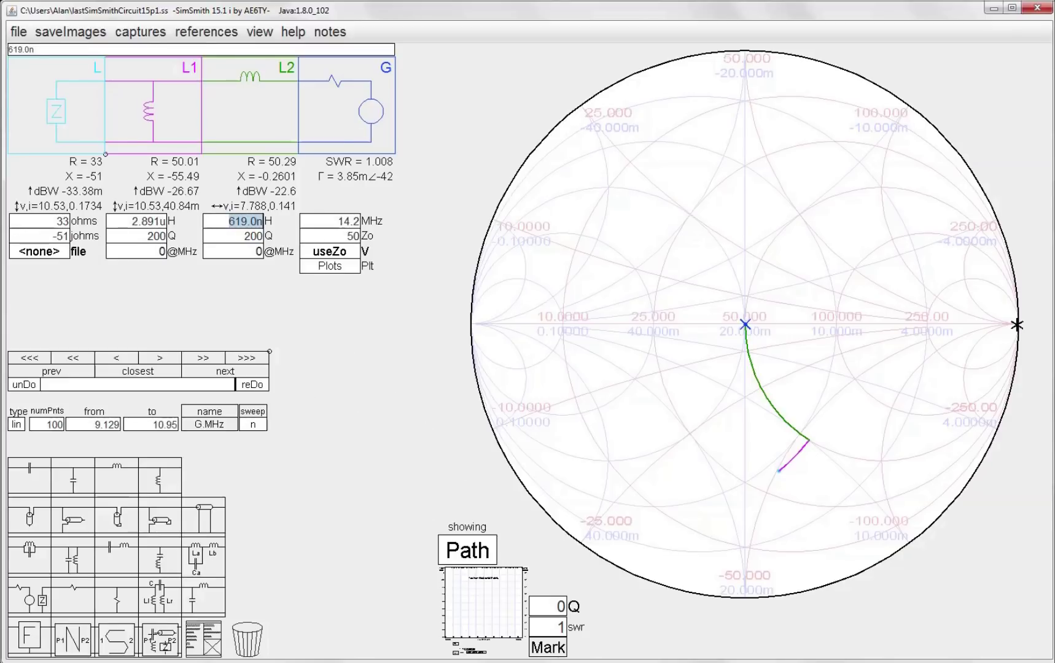
mouse_move(606, 662)
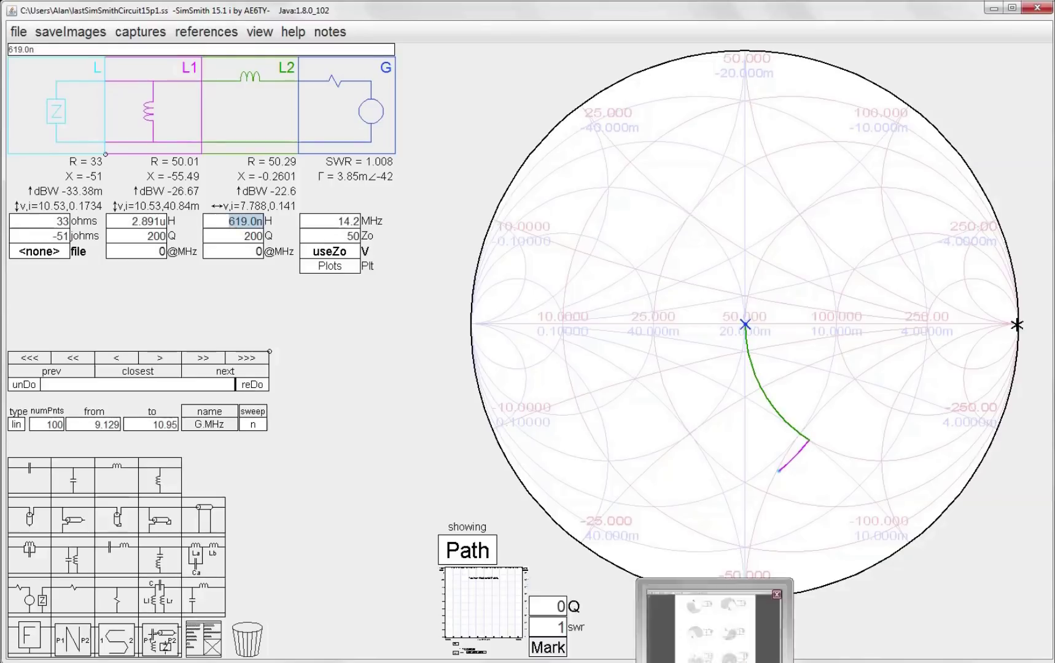
left_click(652, 621)
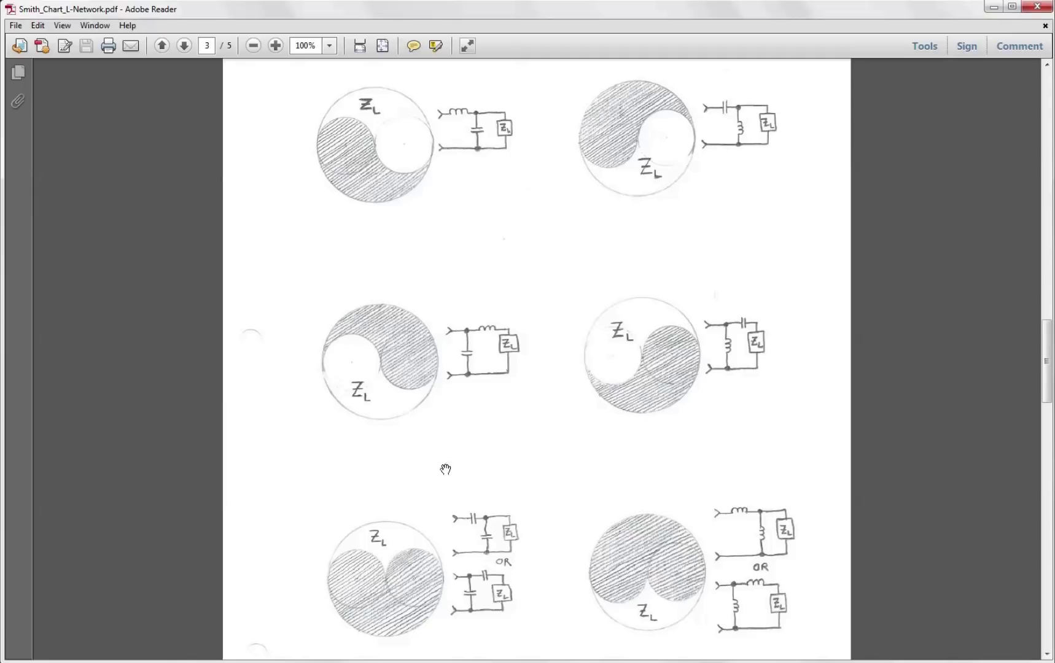
Bring SimSmith back showing the 2.891 µH shunt and 619.0 nH series inductor match
mouse_move(715, 662)
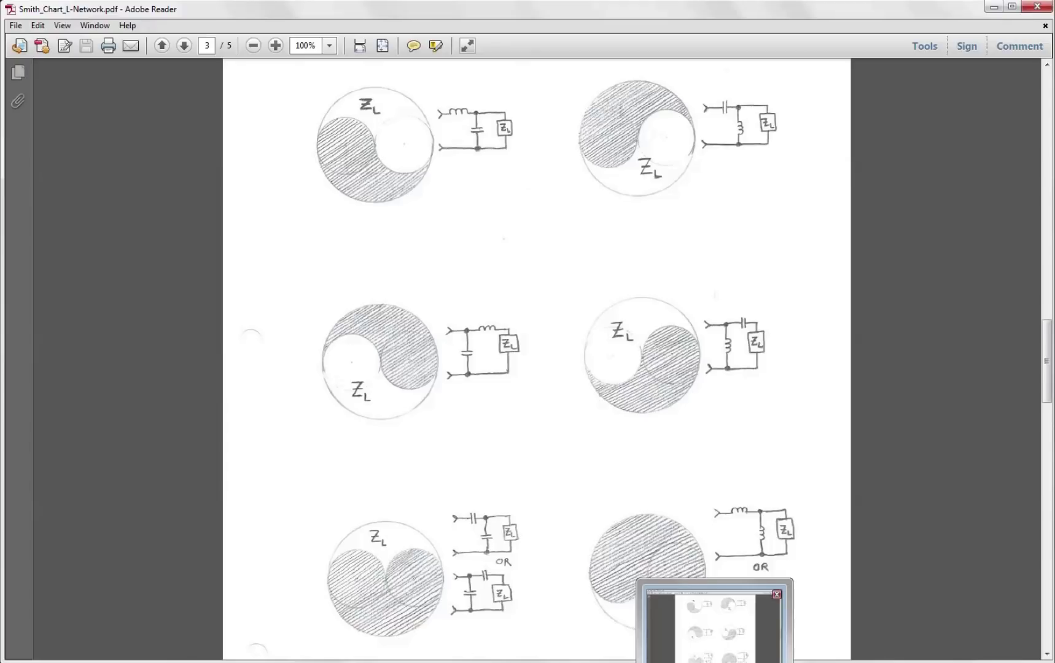
left_click(719, 662)
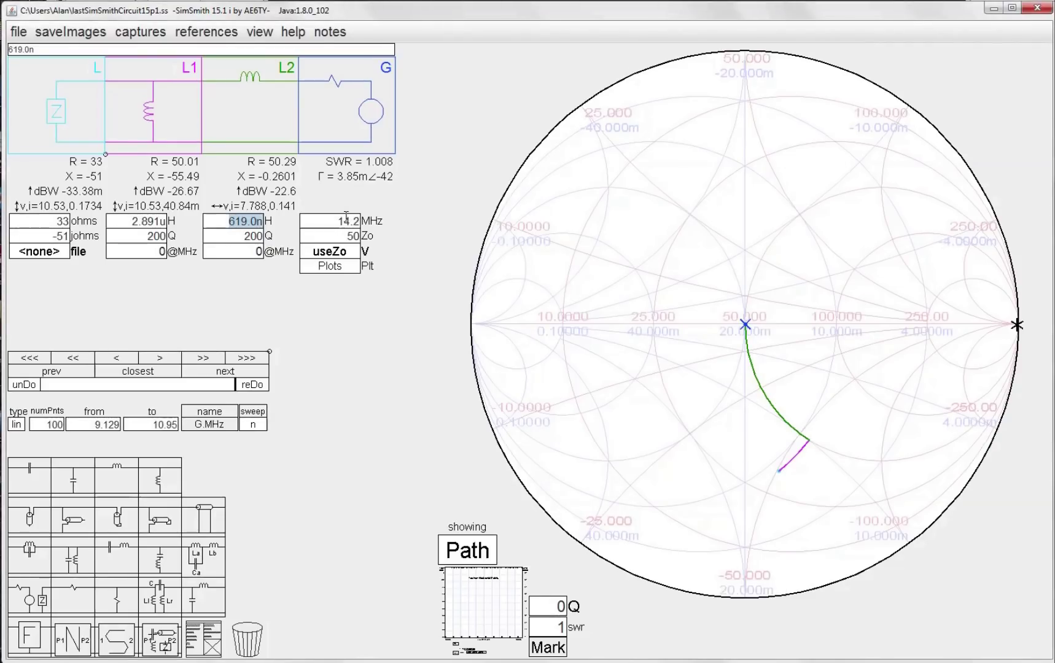